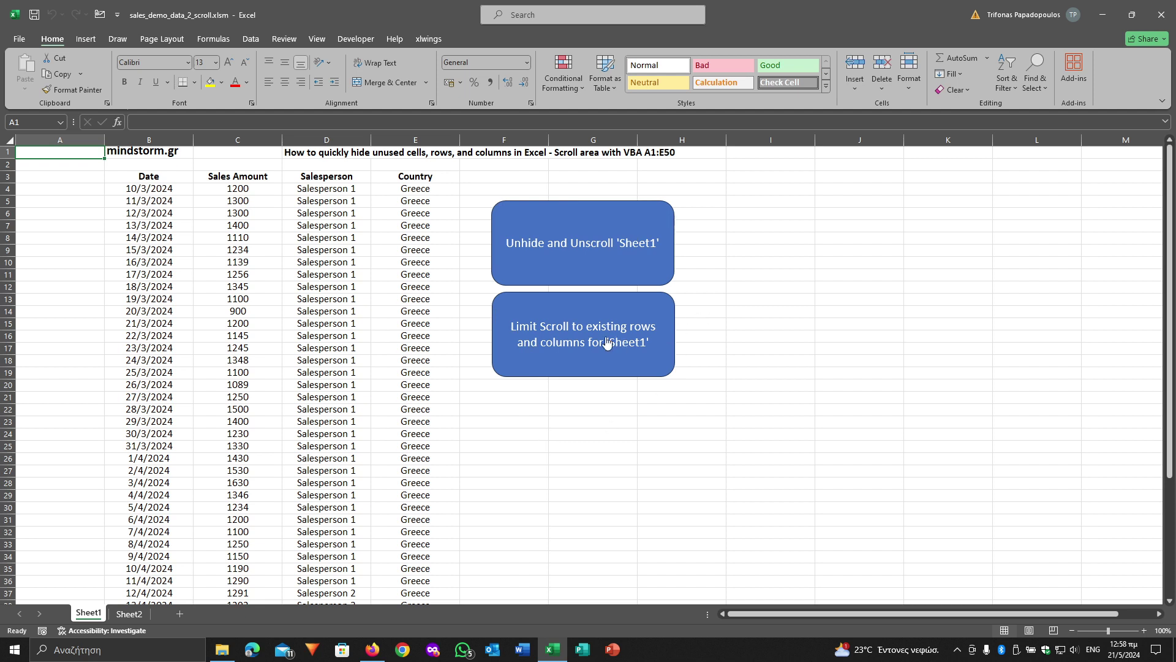
Run the "Unhide and Unscroll 'Sheet1'" macro and acknowledge its message.
left_click(548, 264)
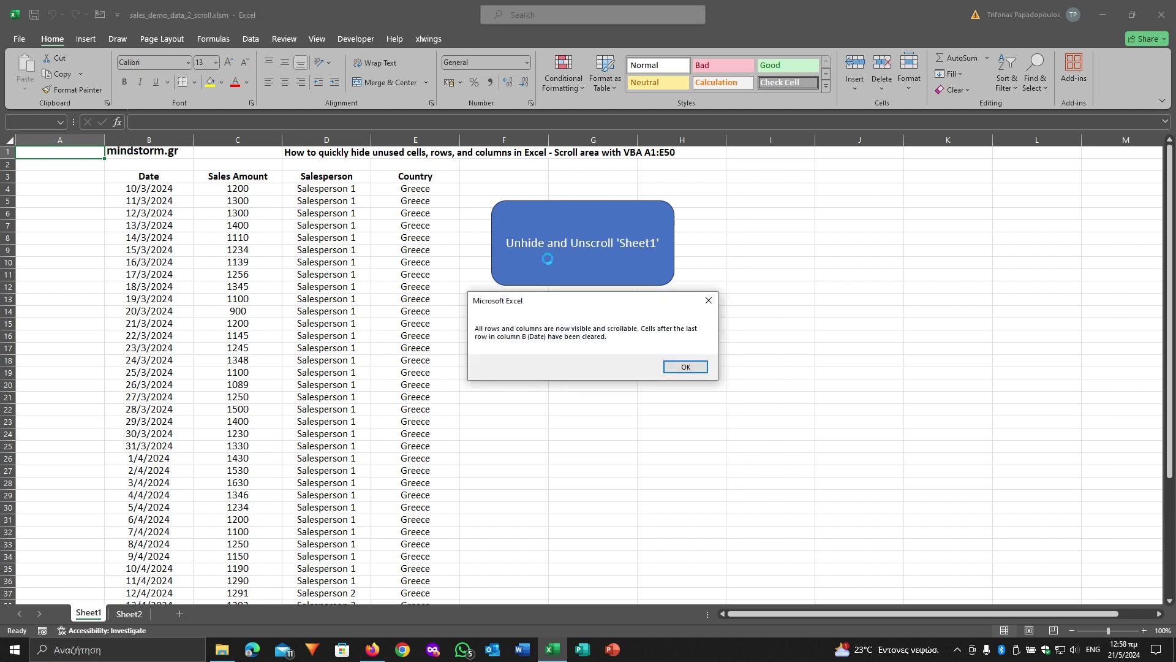
left_click(694, 367)
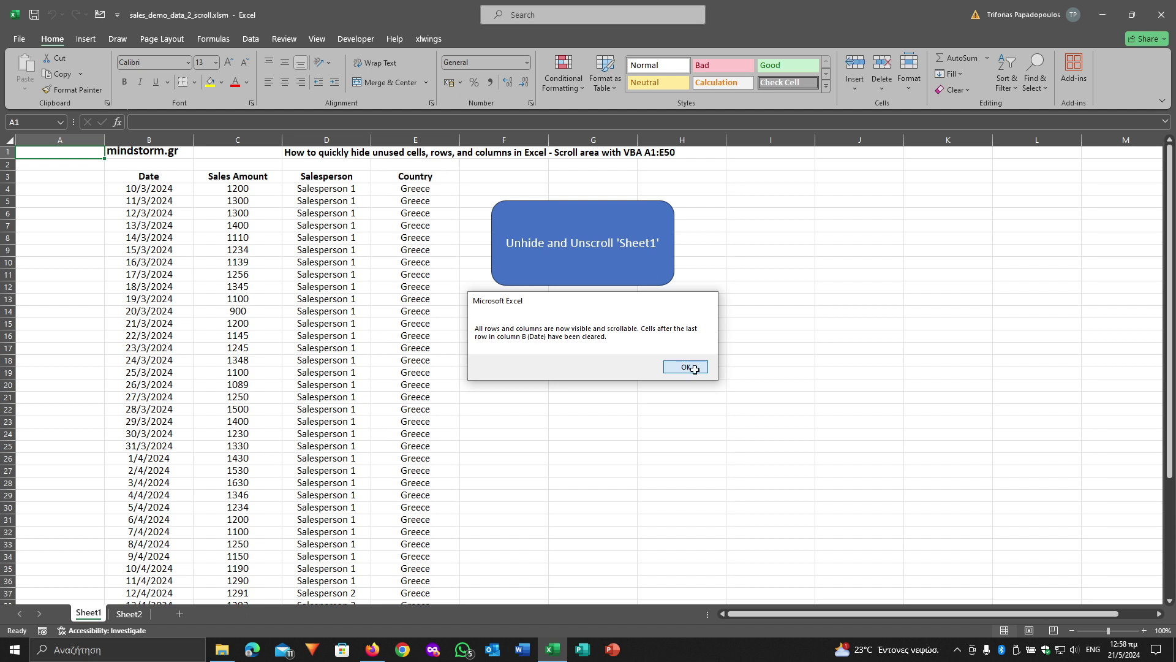
Examine whether the empty area beside and below the data on Sheet1 can be reached, from G3 across to column K and past row 49, returning to K1.
left_click(605, 178)
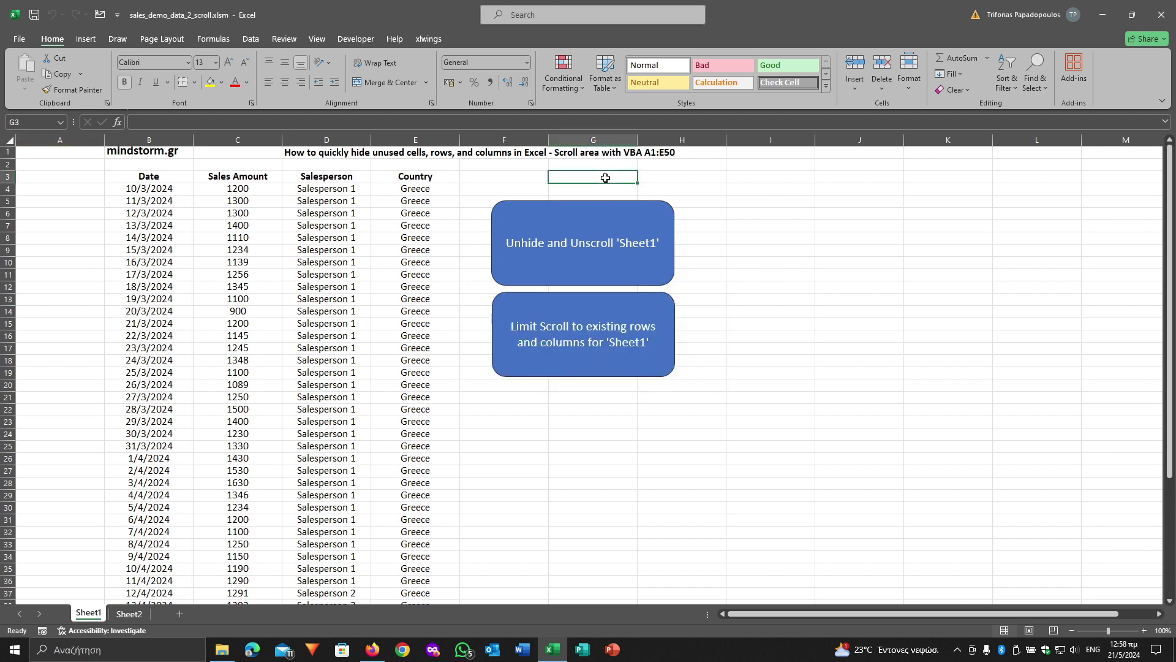
key("Right")
key("Right")
key("Right")
key("Right")
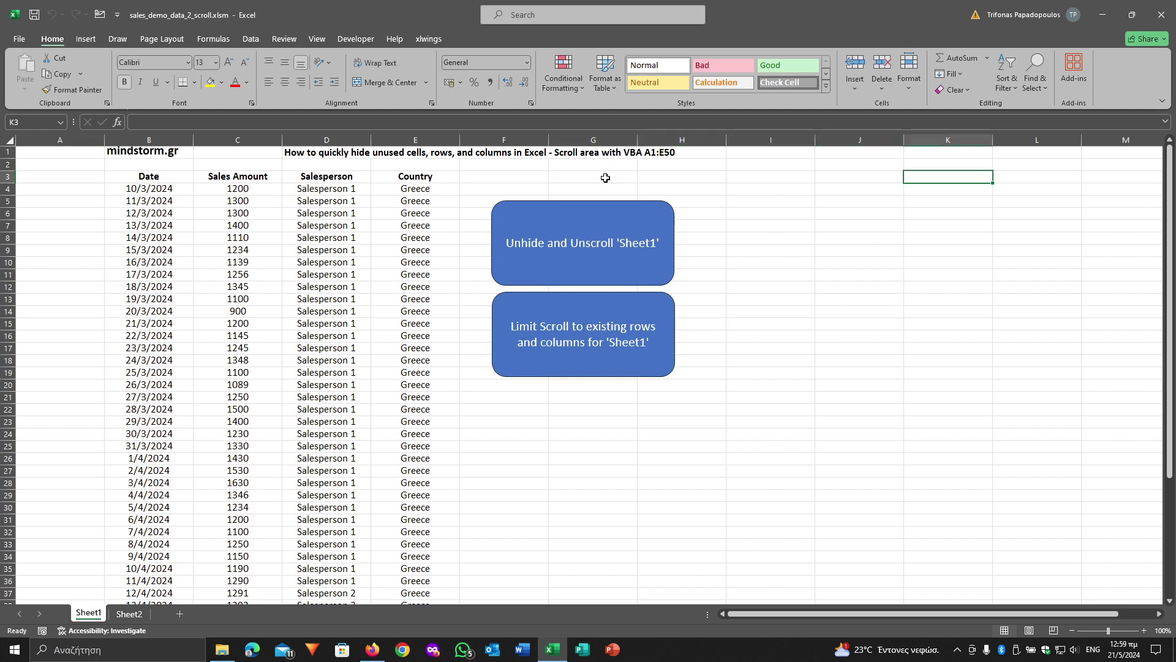
key("Down")
key("Down")
key("Down")
key("Down")
key("Down")
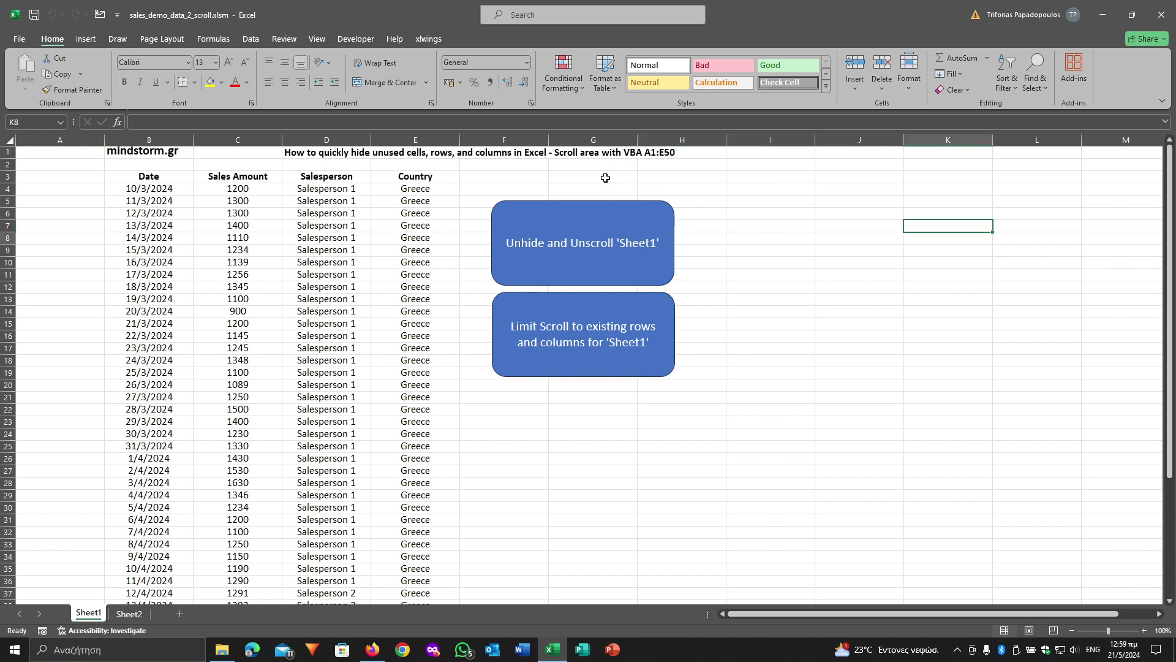
key("Down")
key("Down")
key("Down")
key("Down")
key("Down")
key("Down")
key("Down")
key("Down")
key("Down")
key("Down")
key("Down")
key("Down")
key("Down")
key("Down")
key("Down")
key("Down")
key("Down")
key("Down")
key("Down")
key("Down")
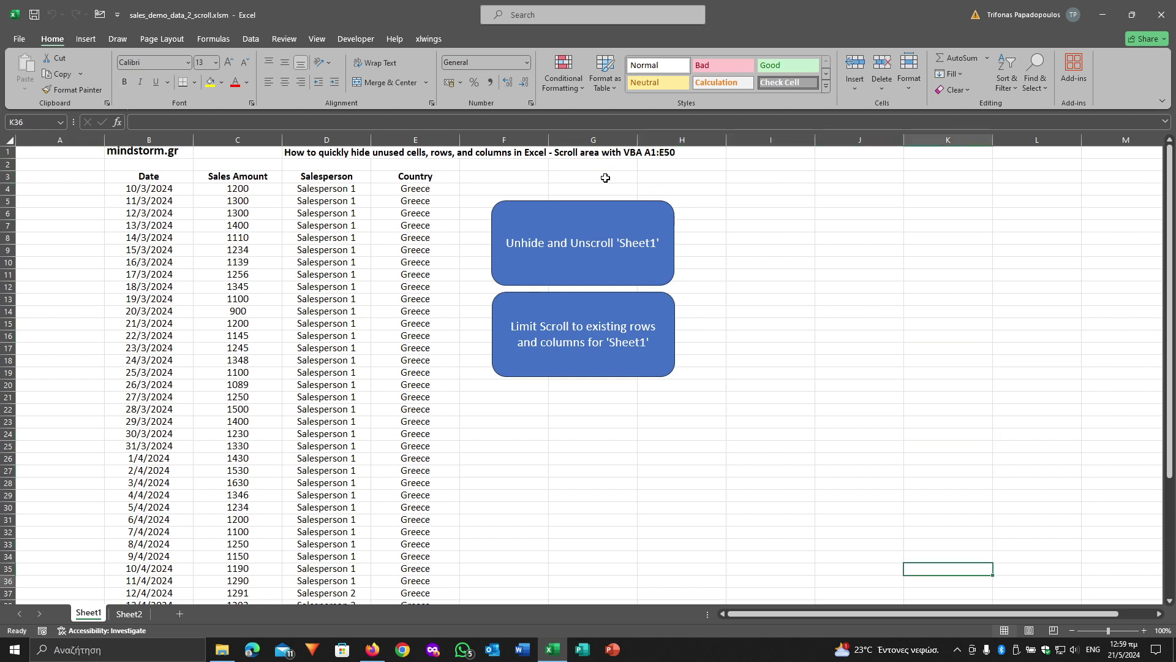
key("Down")
key("Down")
key("Down")
key("Down")
key("Down")
key("Down")
key("Down")
key("Down")
key("Down")
key("Down")
key("Down")
key("Down")
key("Down")
key("Down")
key("Down")
key("Down")
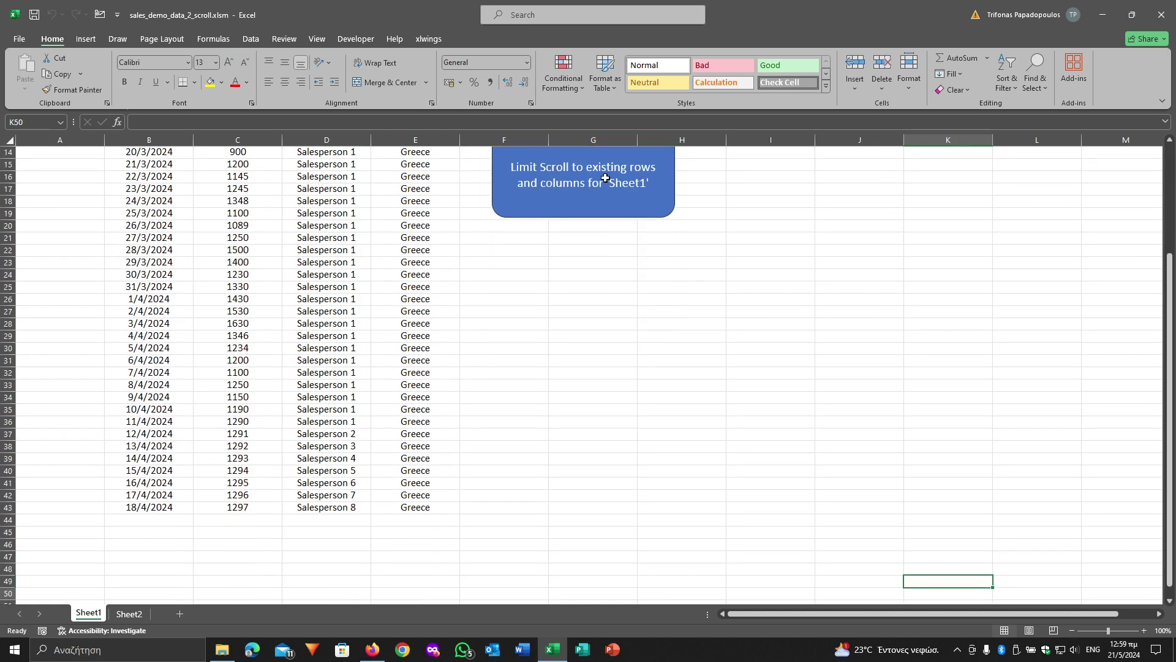
key("Up")
key("Up")
key("Up")
key("Up")
key("Up")
key("Up")
key("Up")
key("Up")
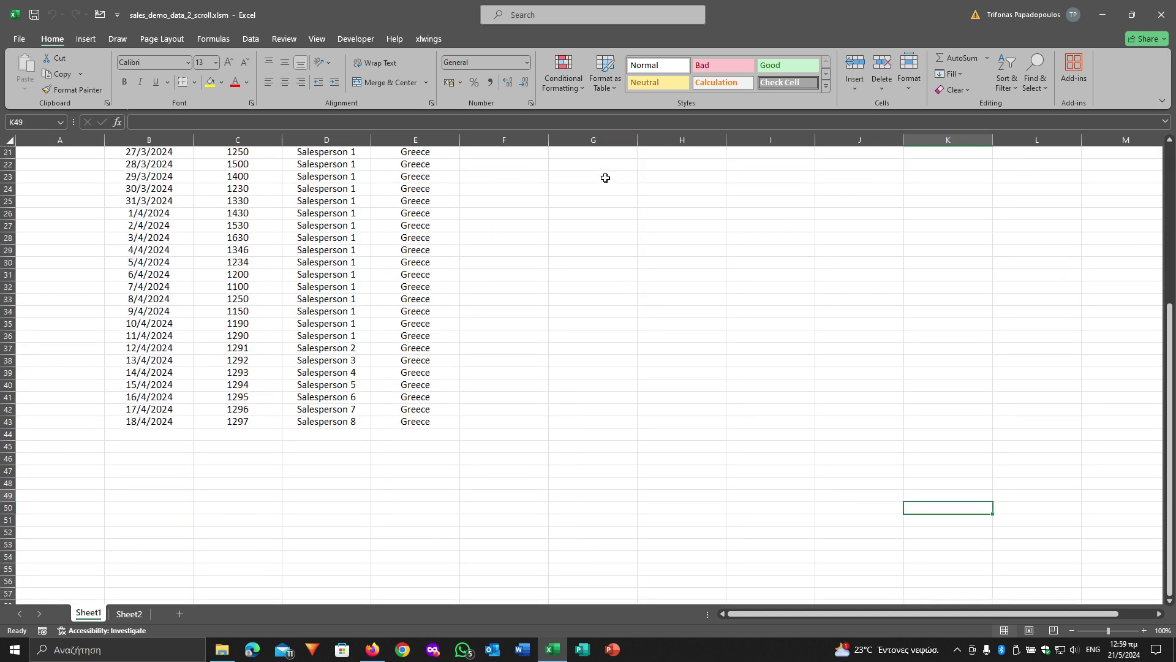
key("Up")
key("Up")
key("Up")
key("Up")
key("Up")
key("Up")
key("Up")
key("Up")
key("Up")
key("Up")
key("Up")
key("Up")
key("Up")
key("Up")
key("Up")
key("Up")
key("Up")
key("Up")
key("Up")
key("Up")
key("Up")
key("Up")
key("Up")
key("Up")
key("Up")
key("Up")
key("Up")
key("Up")
key("Up")
key("Up")
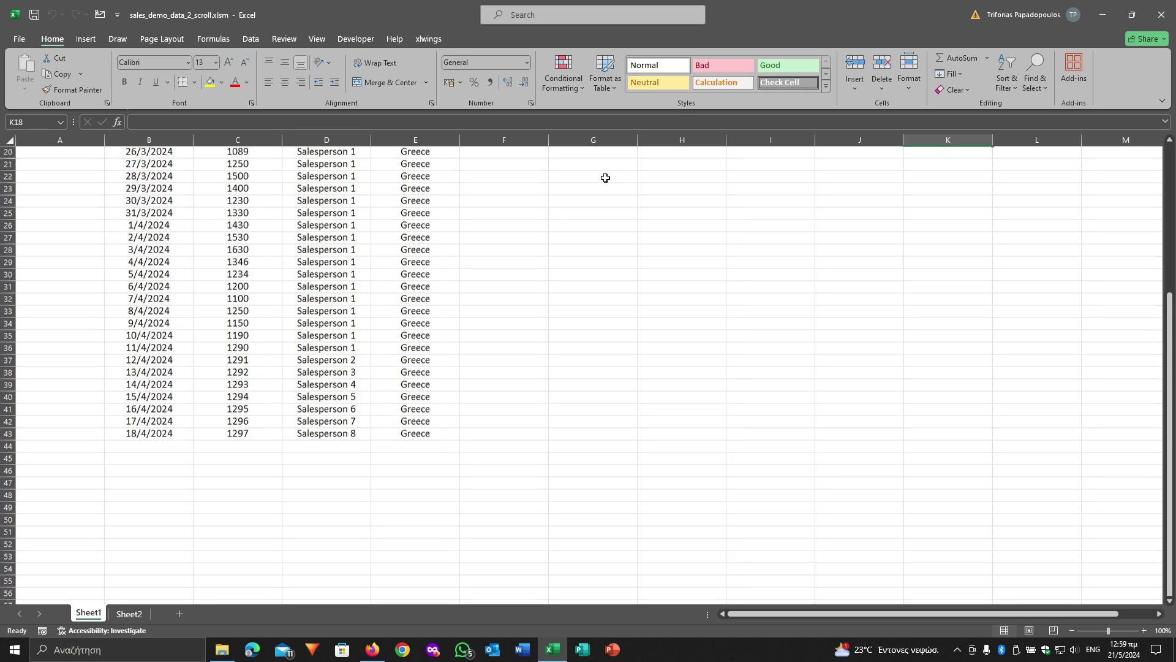
key("Up")
key("Up")
key("Up")
key("Up")
key("Up")
key("Up")
key("Up")
key("Up")
key("Up")
key("Up")
key("Up")
key("Up")
key("Up")
key("Up")
key("Up")
key("Up")
key("Up")
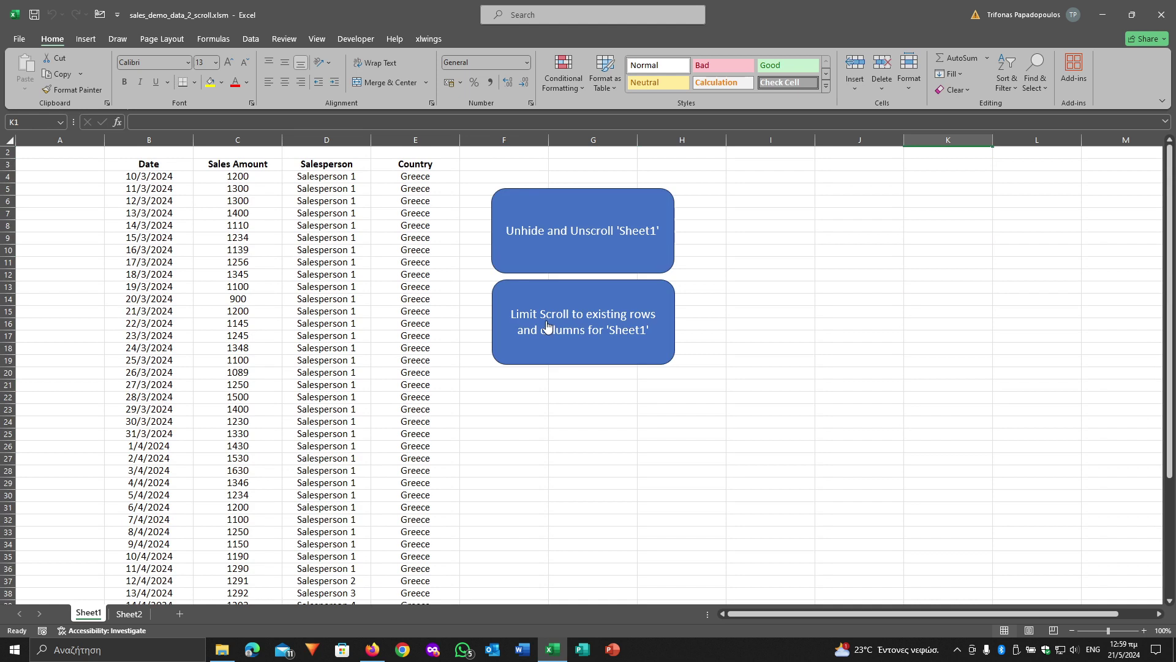
Run the "Limit Scroll to existing rows and columns for 'Sheet1'" macro and acknowledge all of its messages.
left_click(605, 326)
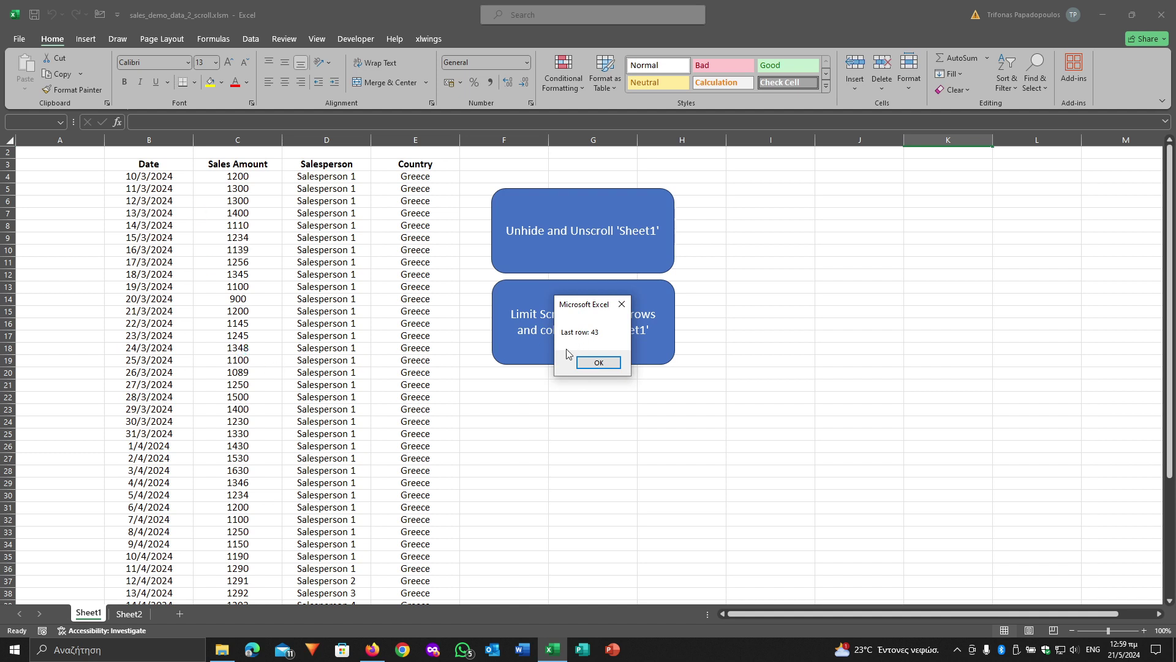
left_click(600, 364)
left_click(600, 363)
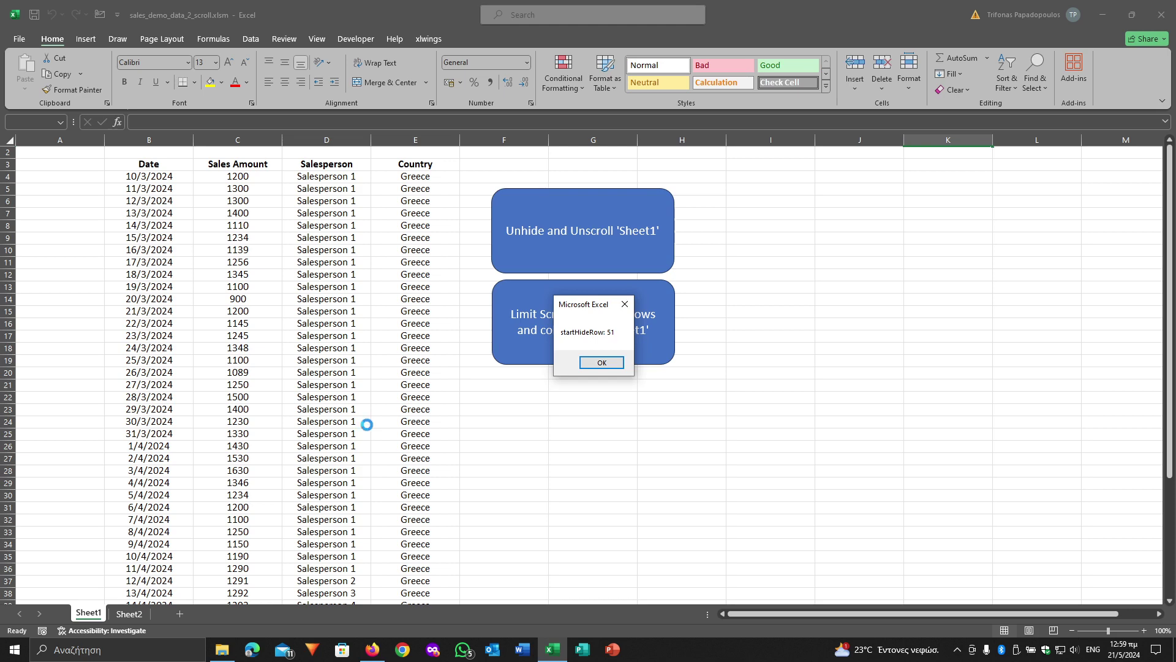
left_click(591, 367)
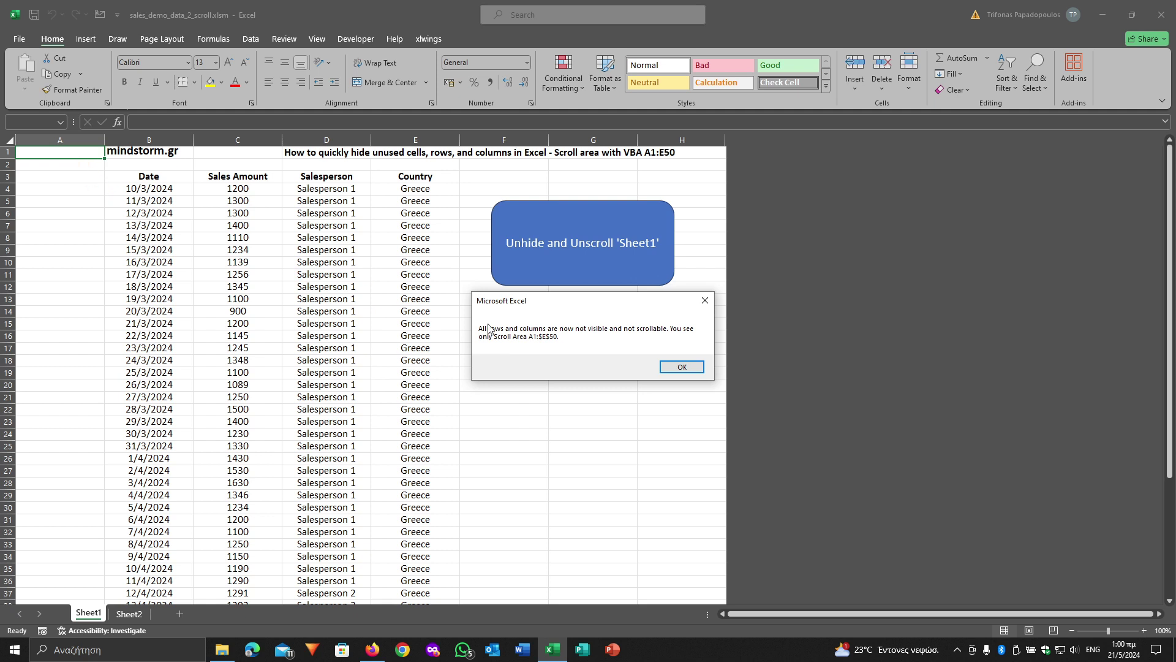
left_click(667, 367)
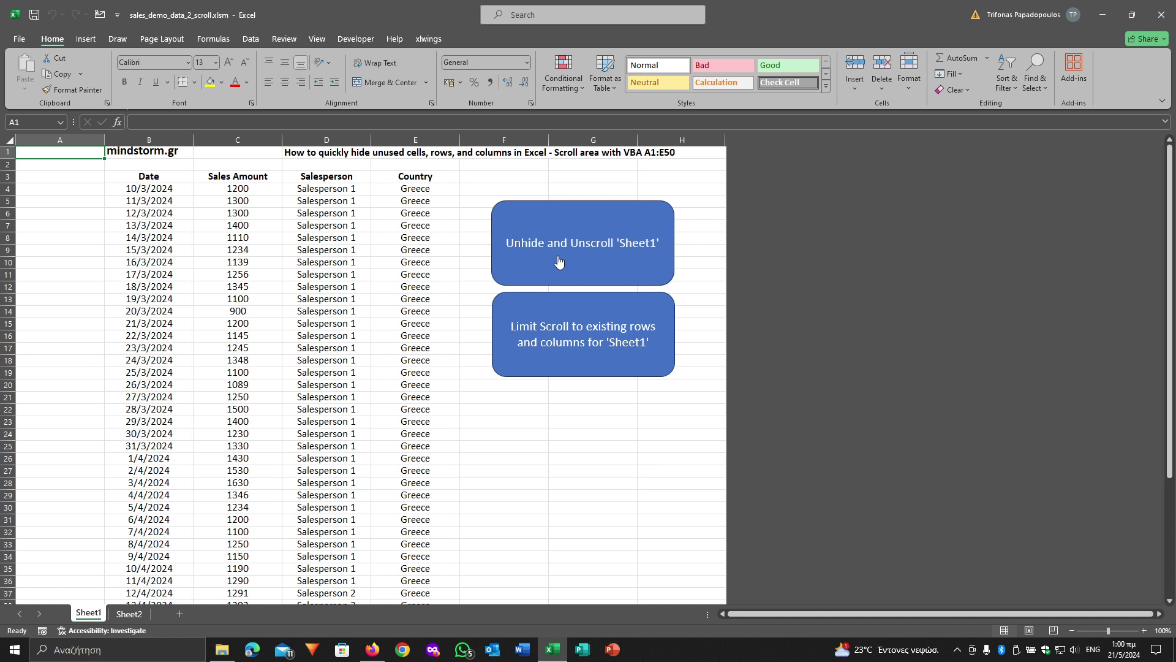
Unhide all rows and columns of Sheet1 again with the Unhide and Unscroll macro and dismiss its message.
left_click(558, 261)
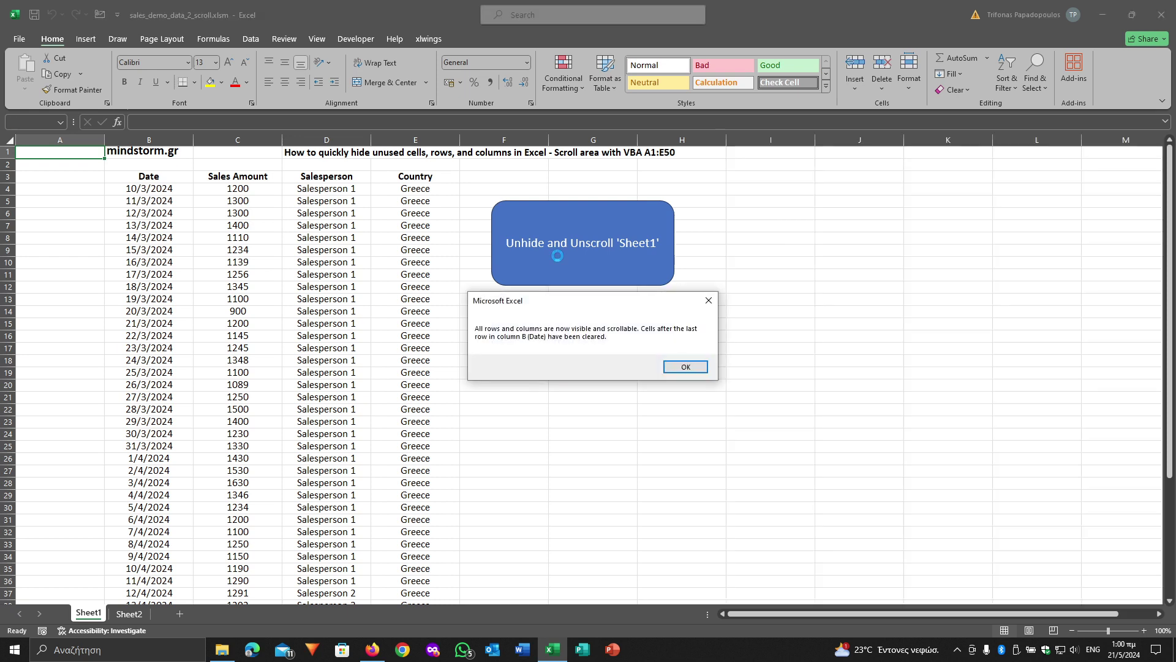
left_click(683, 364)
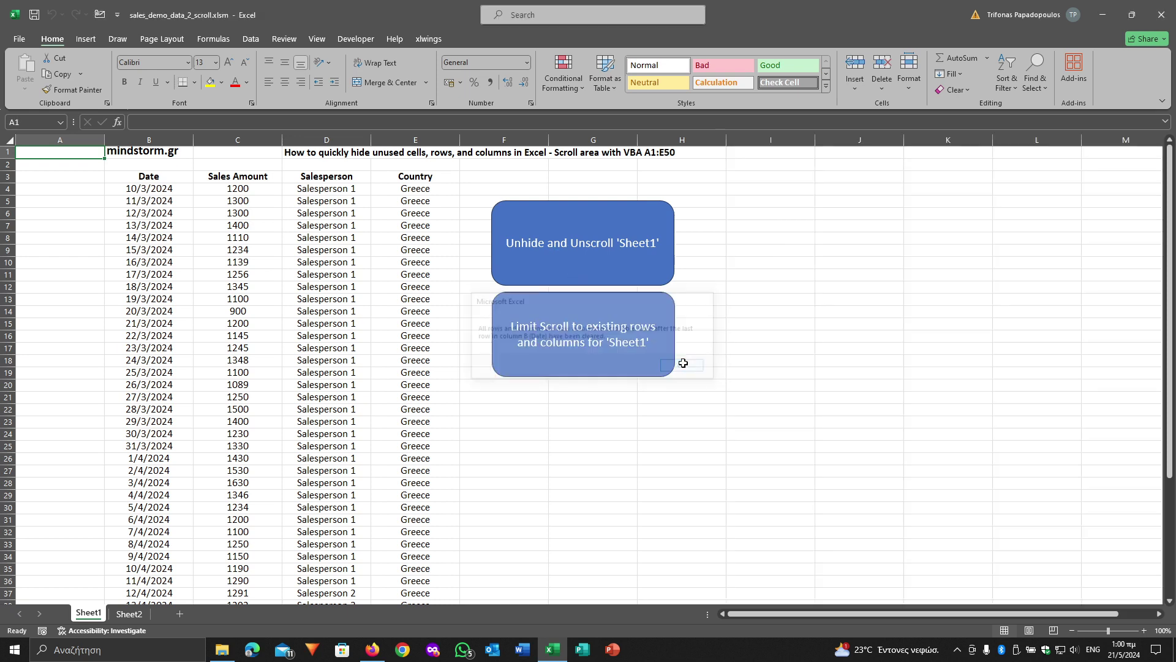
Extend the last data row, B43:E43, down two more rows to row 45 with a fill series.
scroll(405, 379, "down", 3)
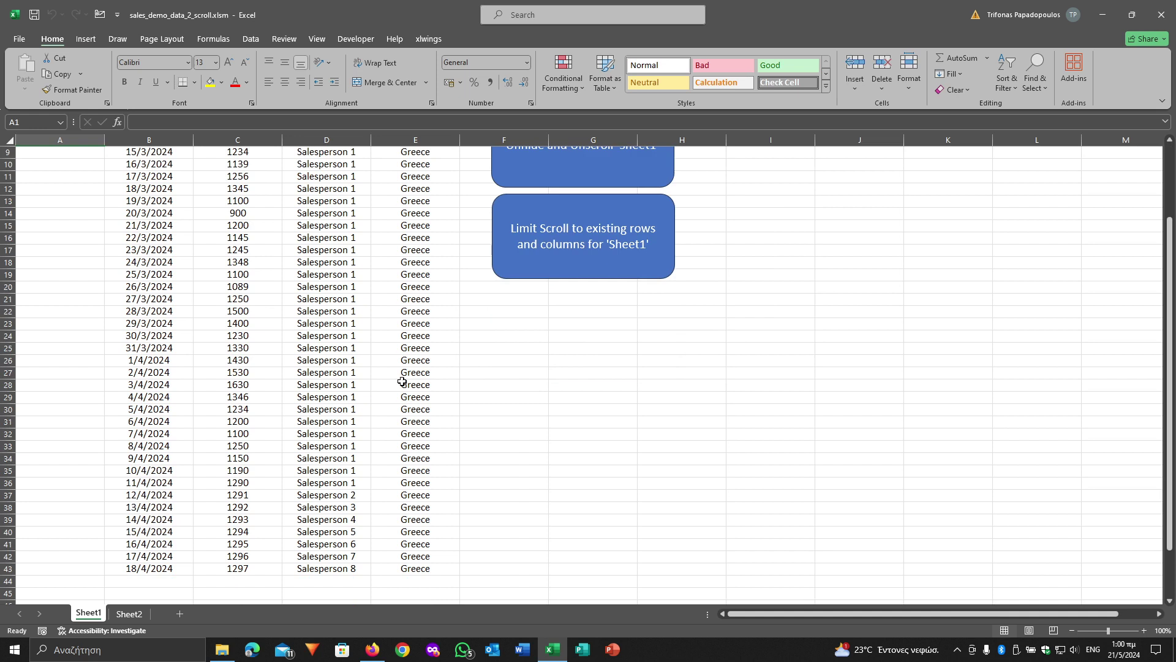
scroll(402, 381, "down", 3)
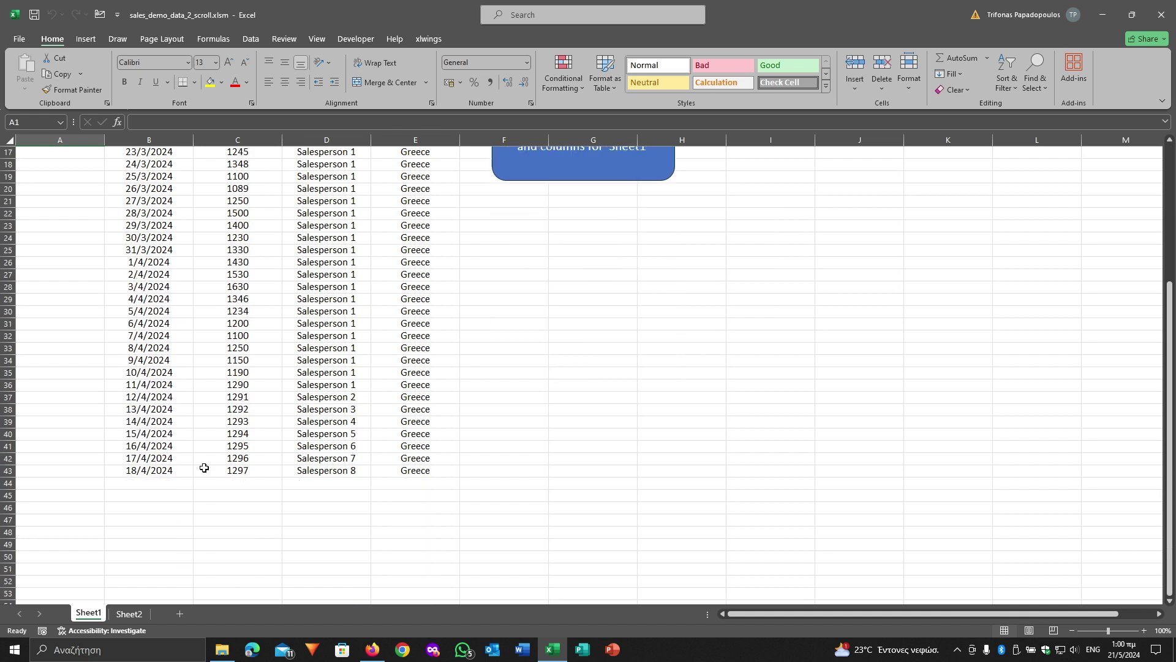
left_click(156, 473)
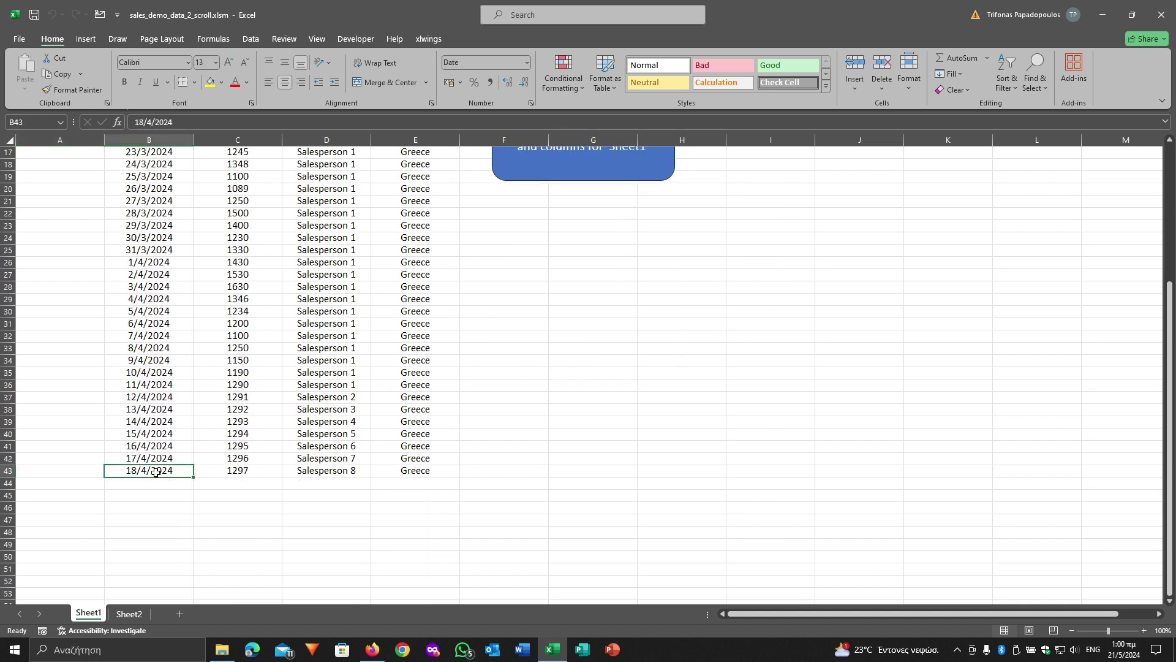
key("shift+Right")
key("shift+Right")
key("shift+Right")
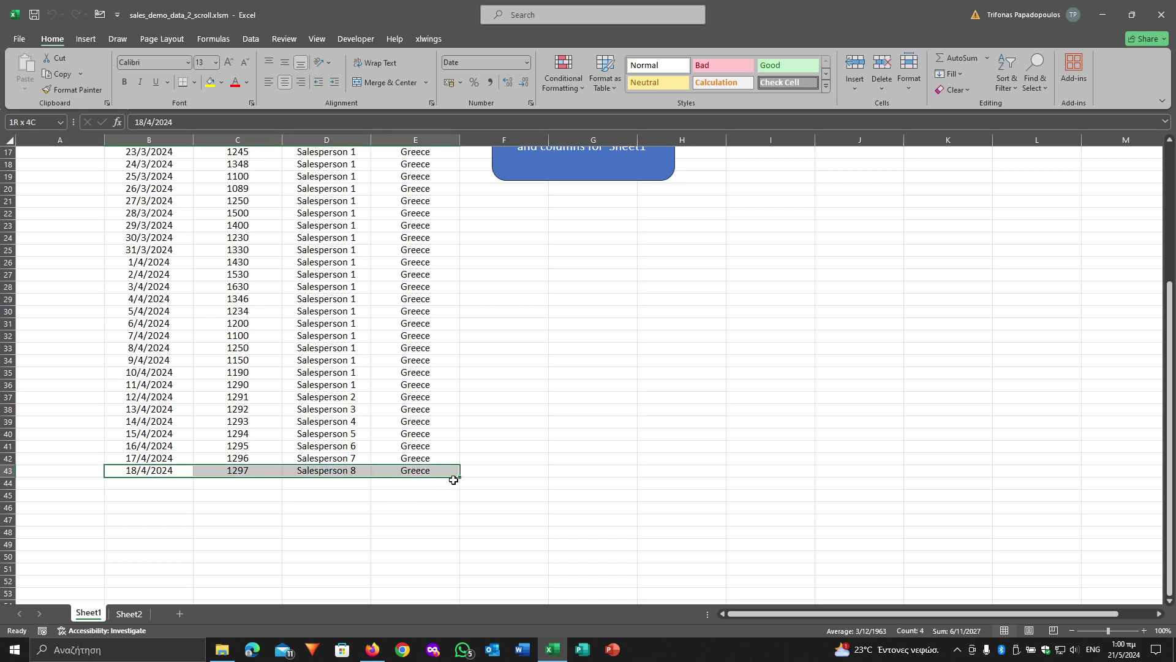
left_click_drag(453, 479, 459, 508)
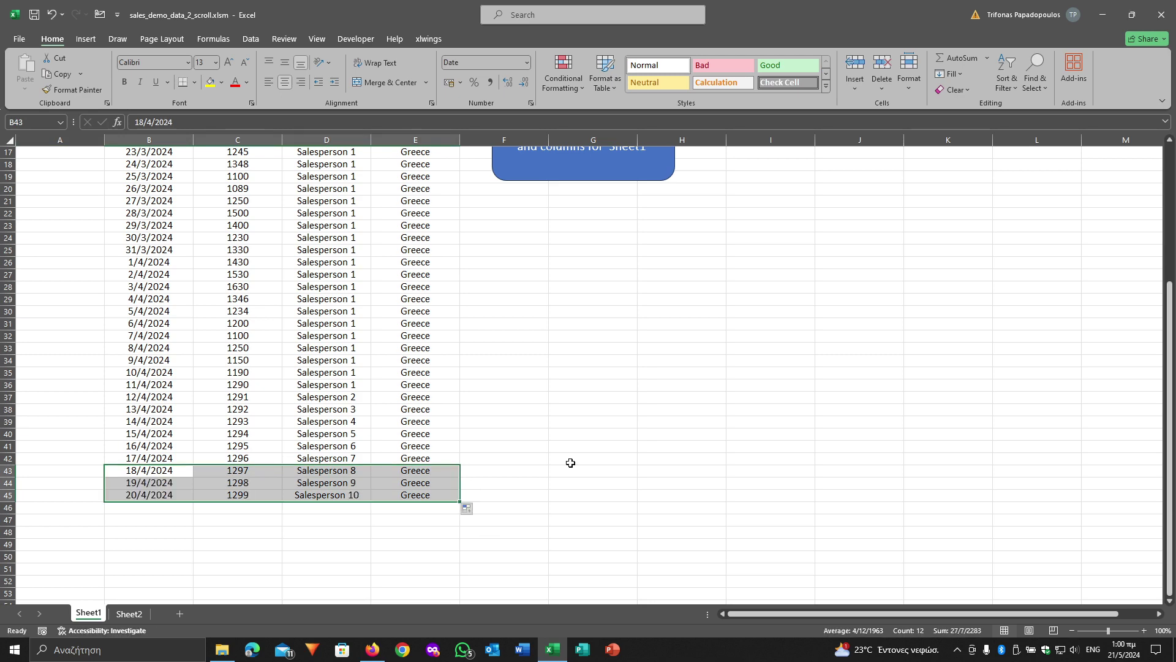
Rerun the Limit Scroll macro on Sheet1 for the extended data and dismiss each of its messages.
scroll(570, 463, "up", 4)
scroll(571, 462, "up", 2)
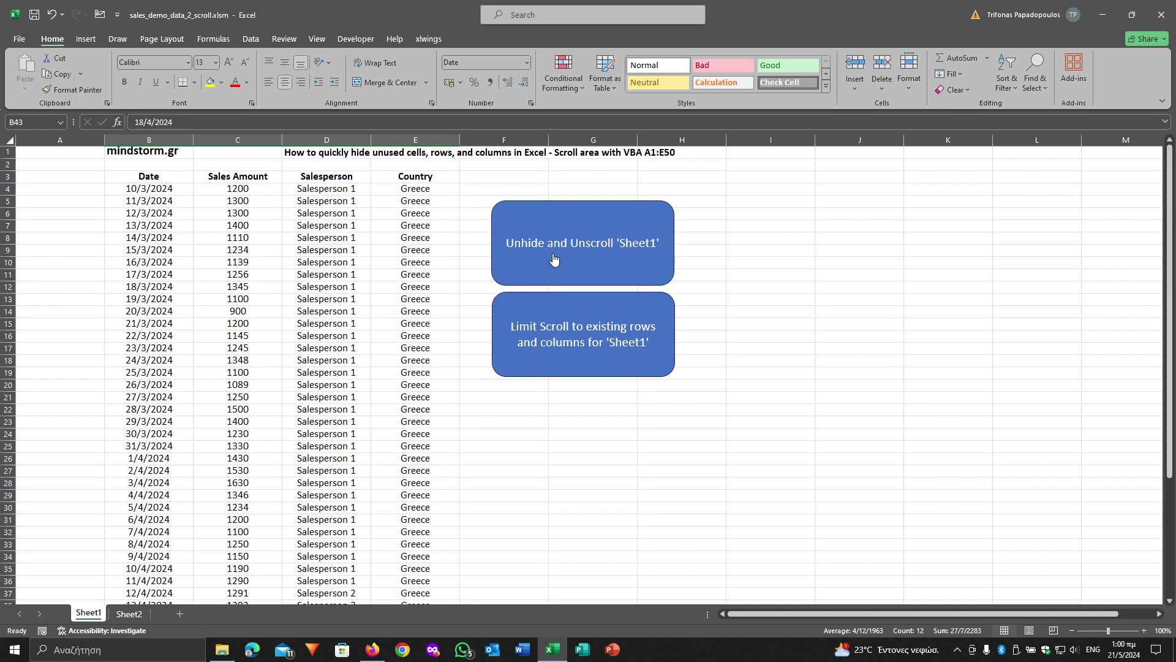
left_click(568, 343)
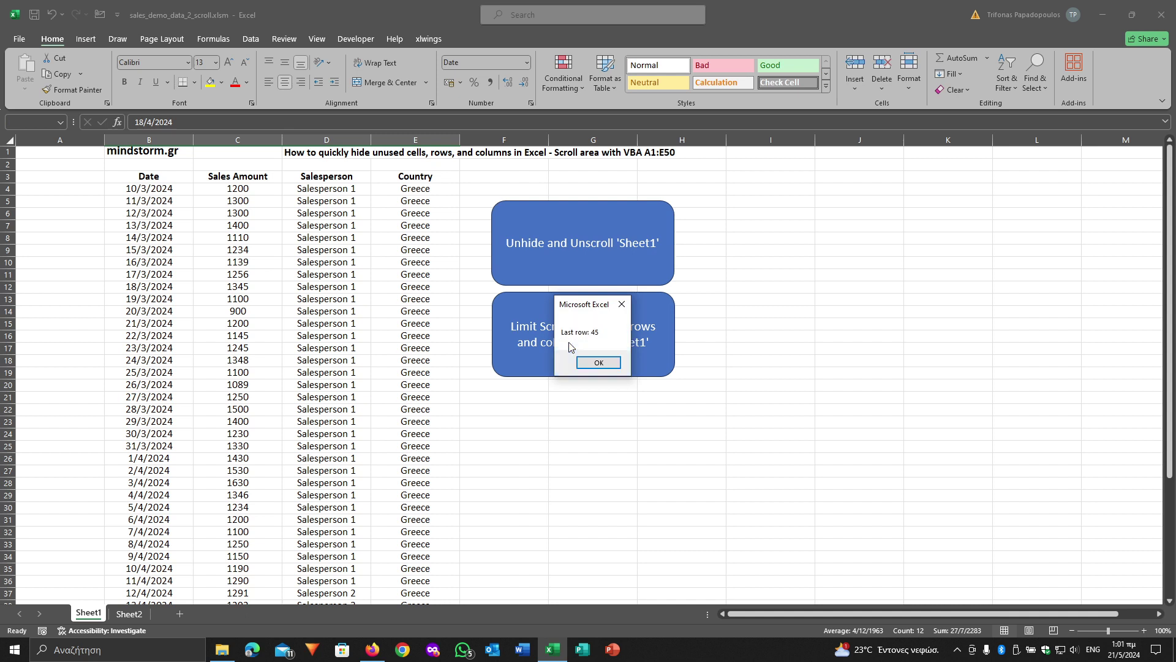
left_click(598, 371)
left_click(597, 366)
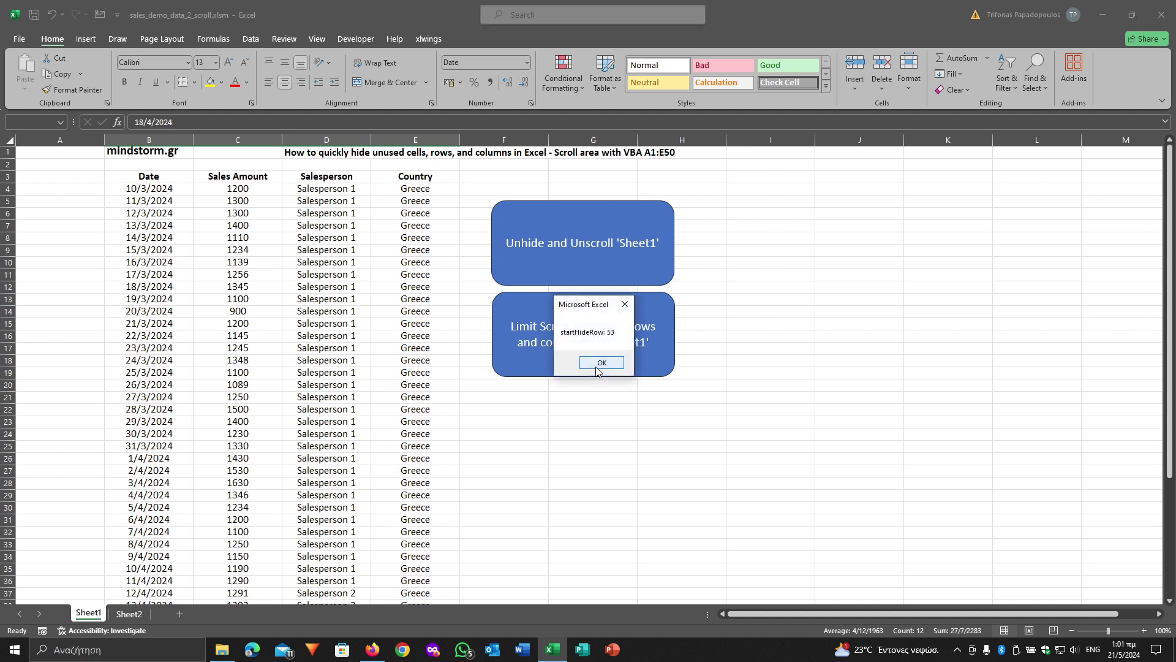
left_click(597, 367)
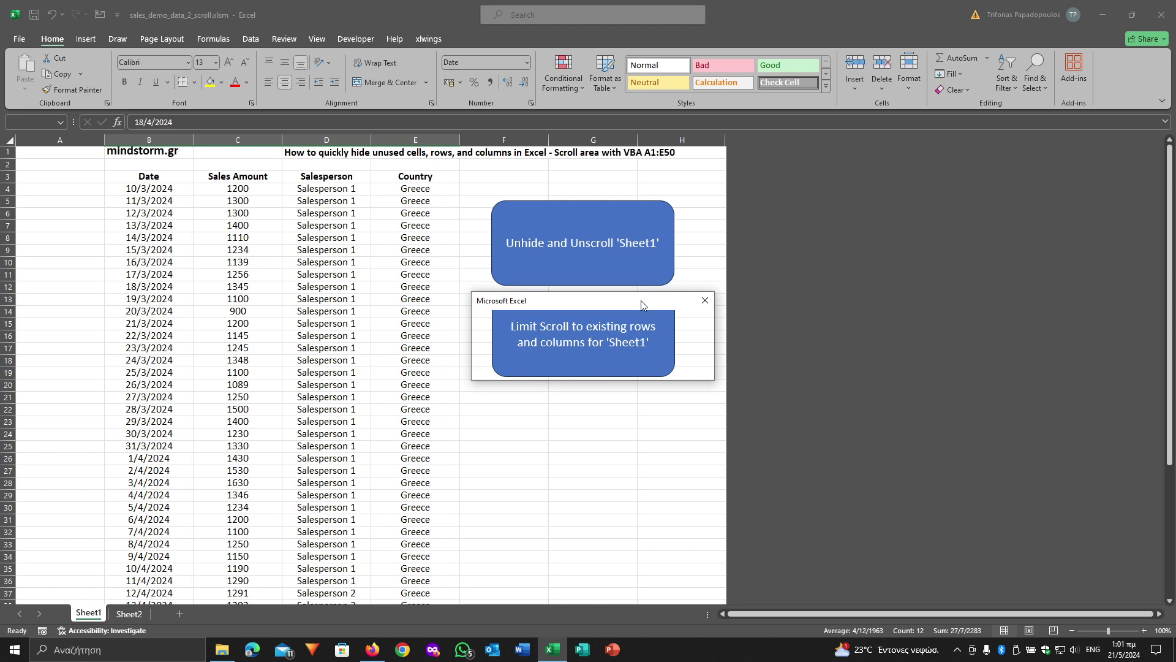
left_click(705, 301)
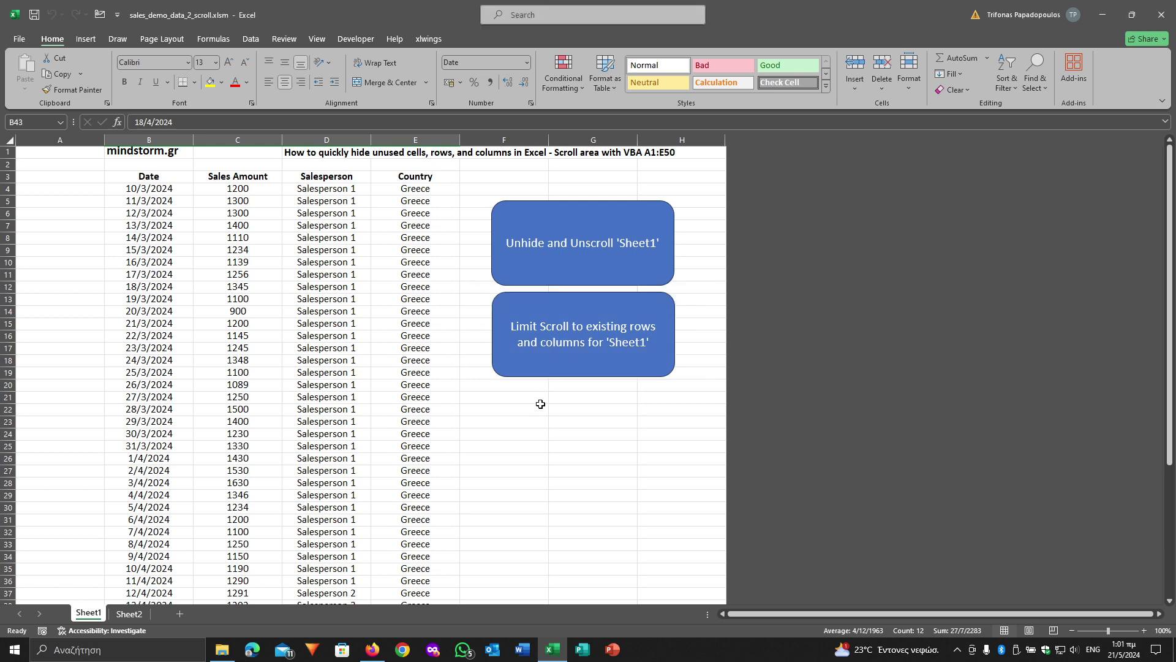
Examine the lower edge of Sheet1's limited scroll area, from the marker in E52 to the cells of row 50 back to column A.
scroll(488, 416, "down", 5)
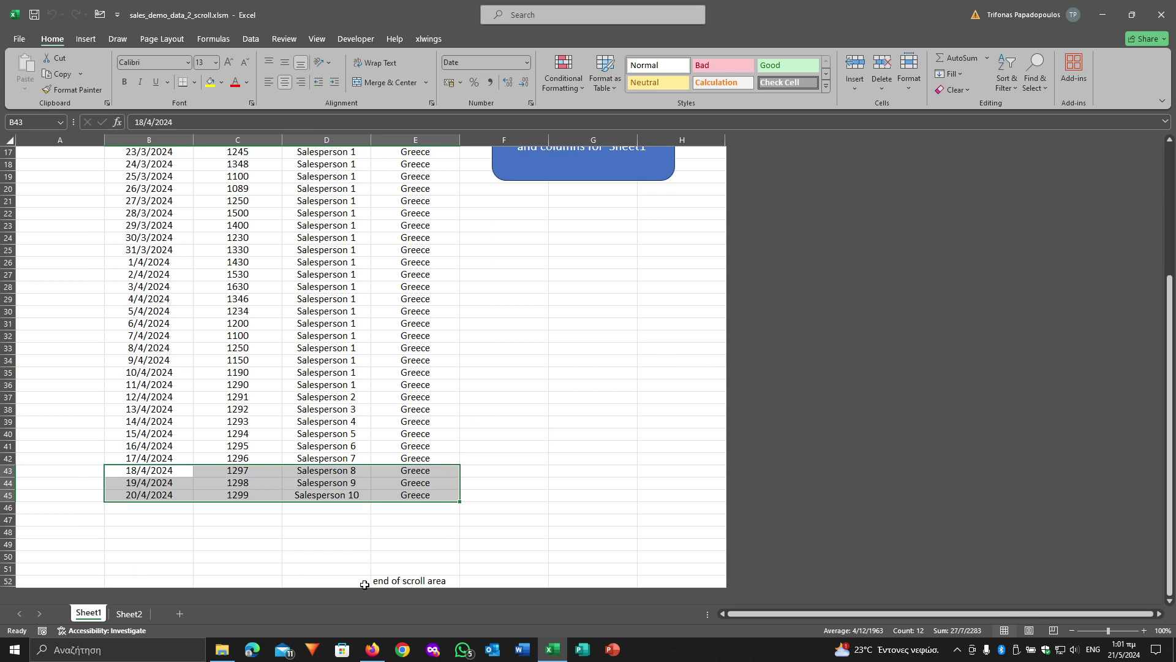
left_click(399, 581)
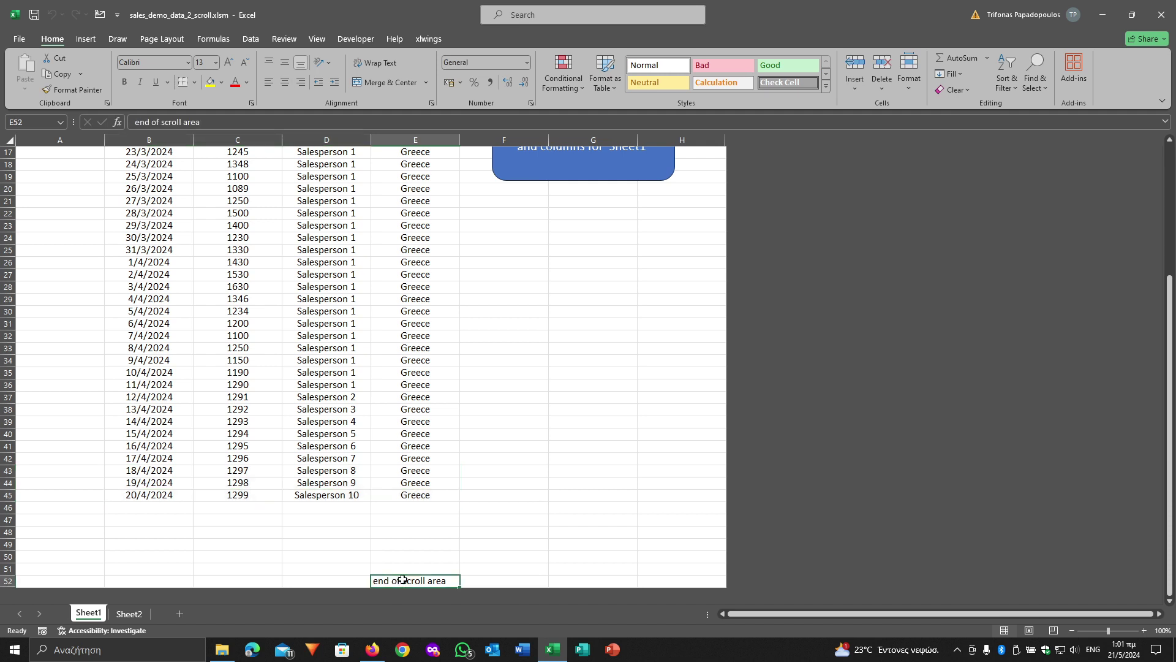
key("Up")
key("Up")
key("Left")
key("Left")
key("Left")
key("Left")
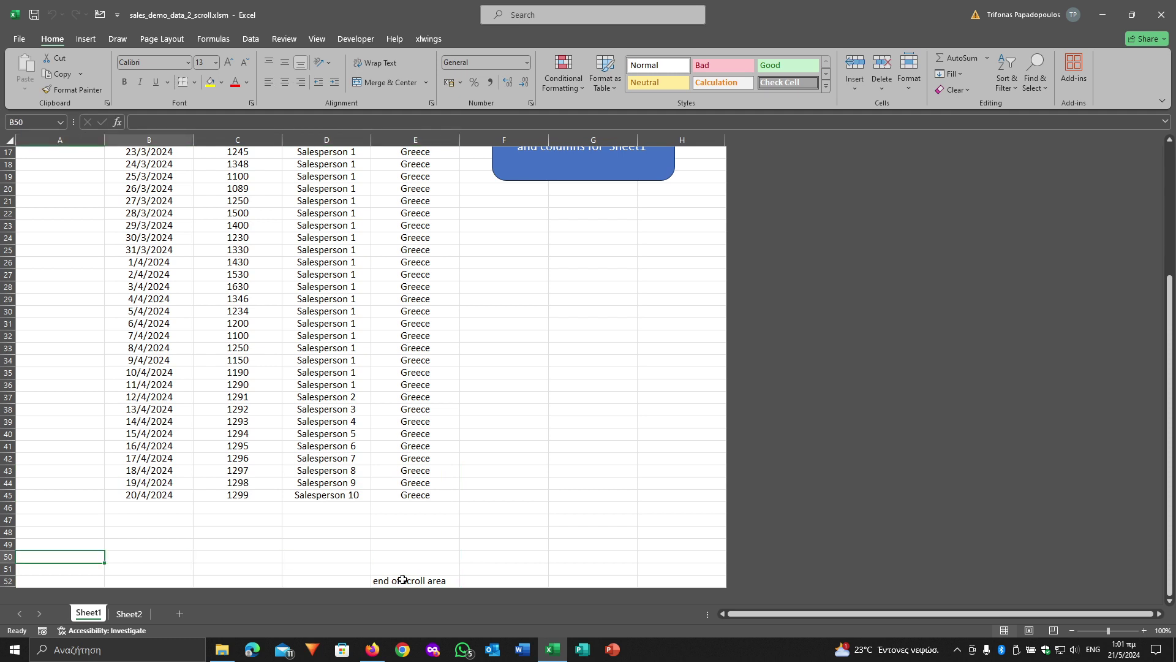
key("Right")
key("Right")
key("Right")
key("Left")
key("Left")
key("Left")
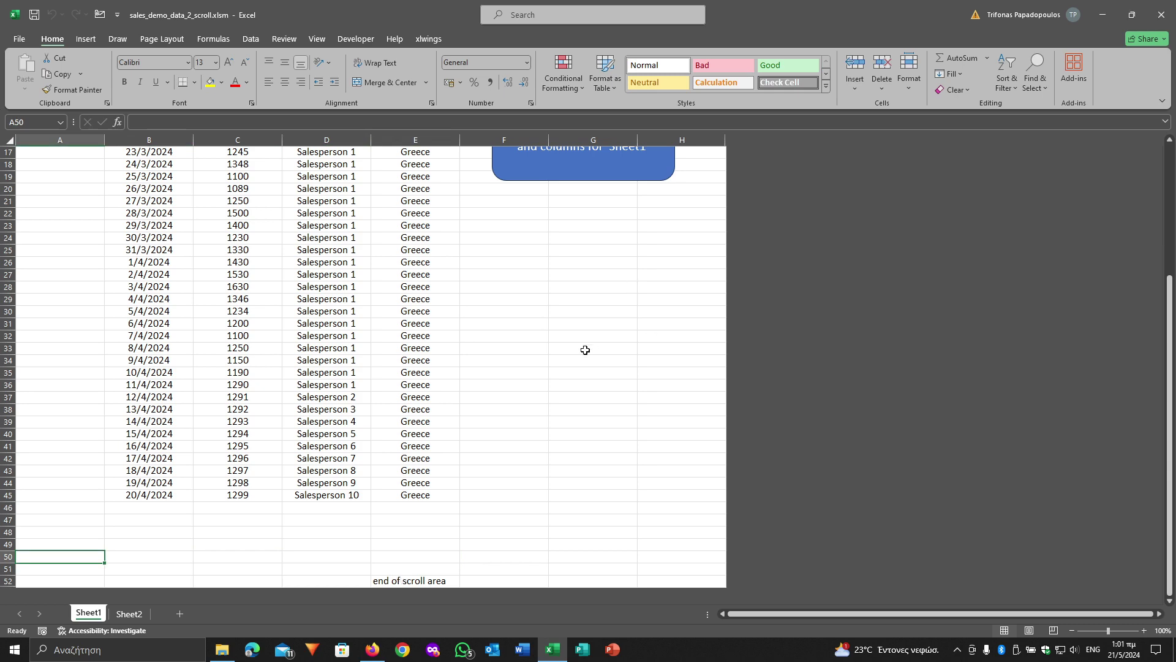
Restore Sheet1's full visible and scrollable area with the Unhide and Unscroll macro, and close its message.
scroll(579, 361, "up", 5)
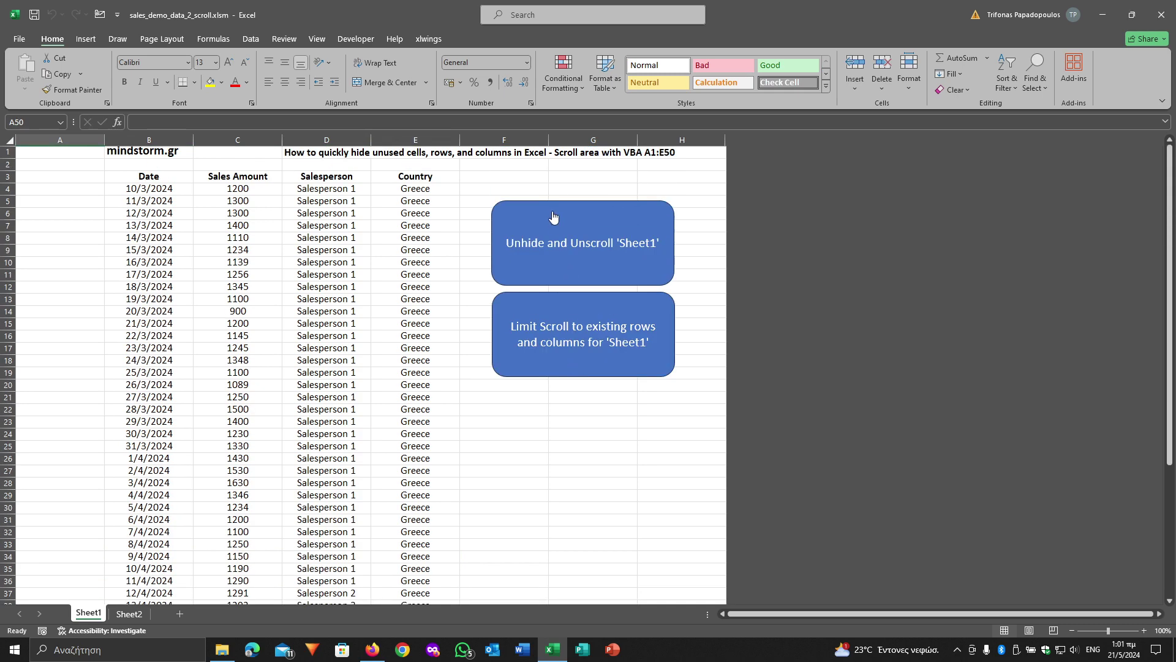
left_click(549, 246)
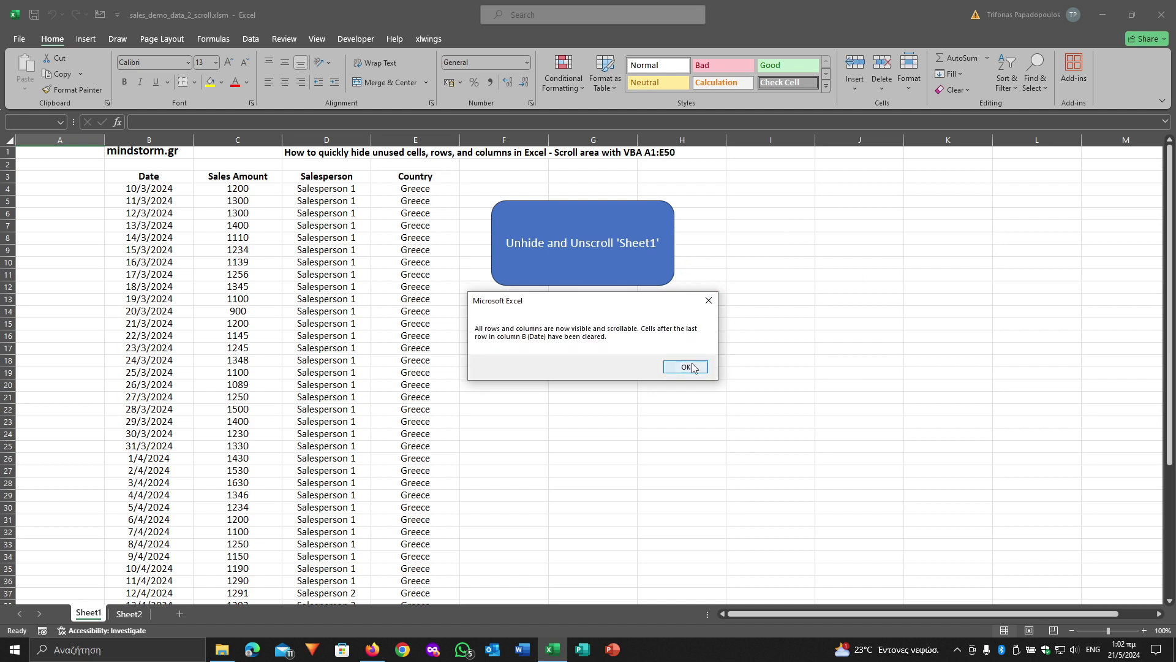
left_click(690, 364)
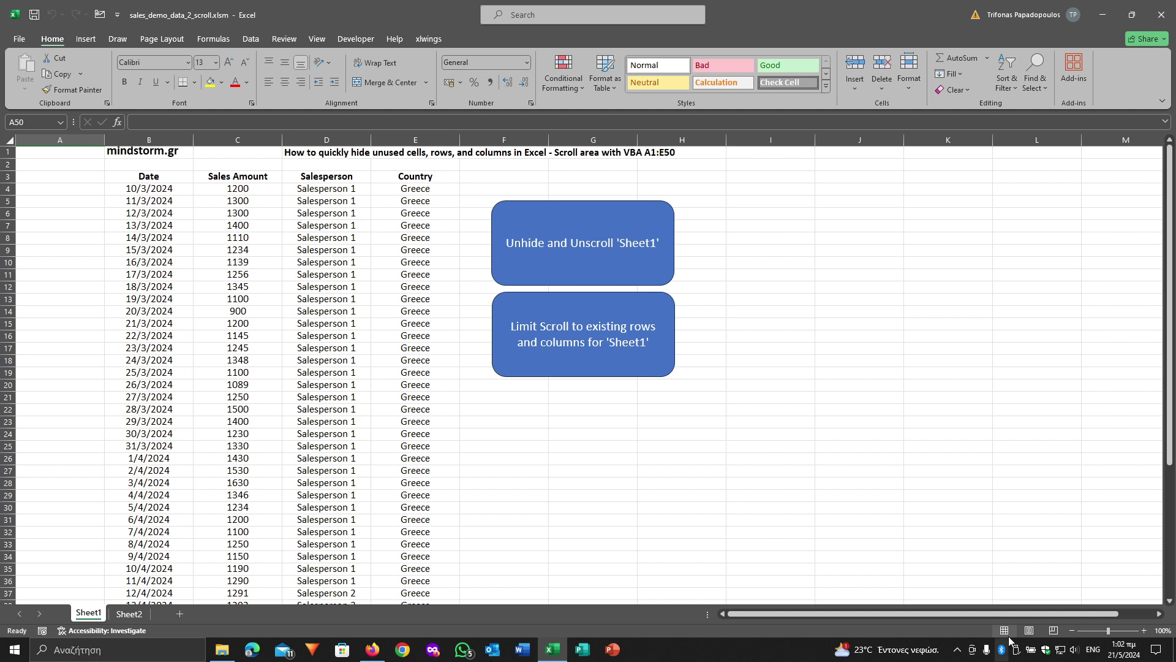
left_click(961, 651)
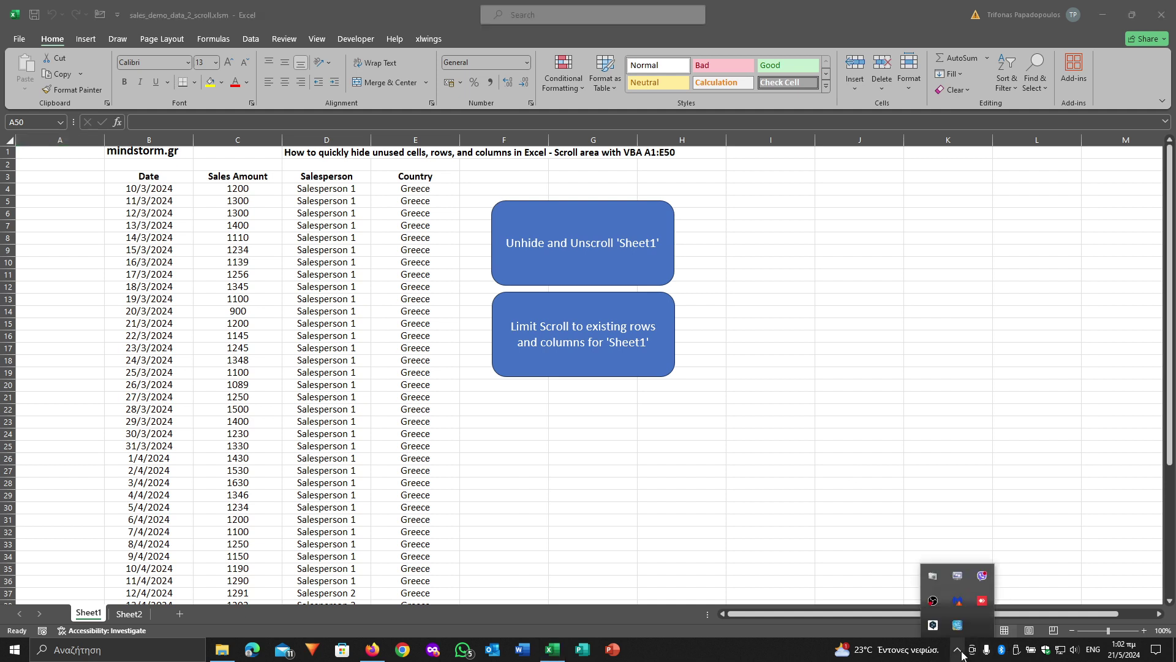
left_click(937, 602)
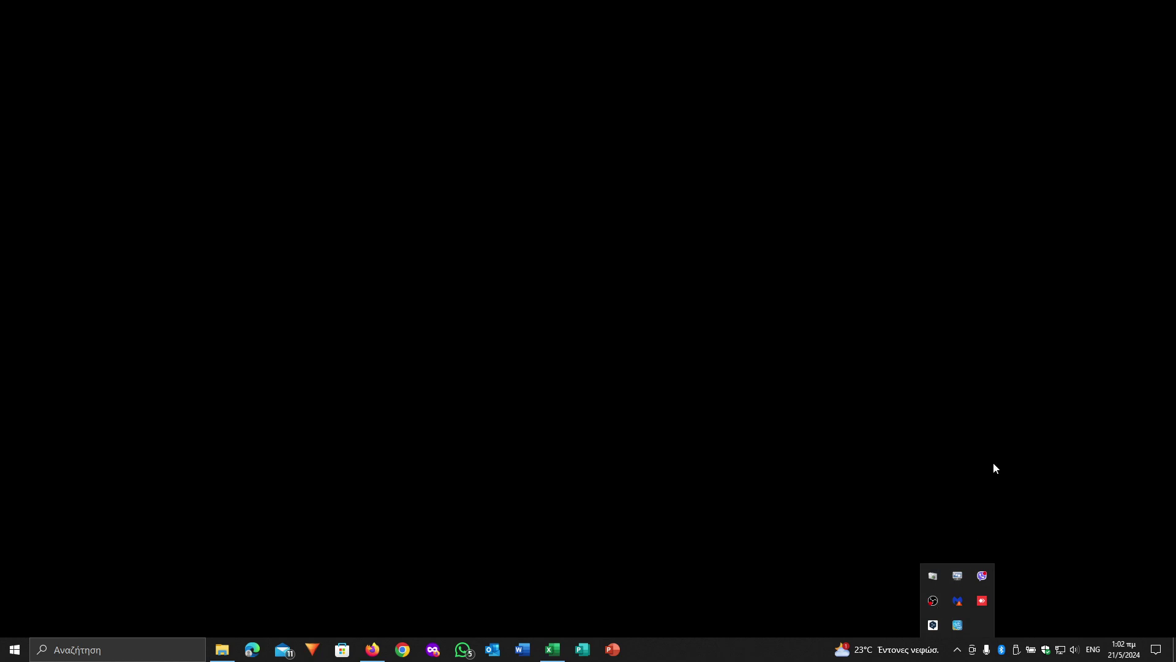